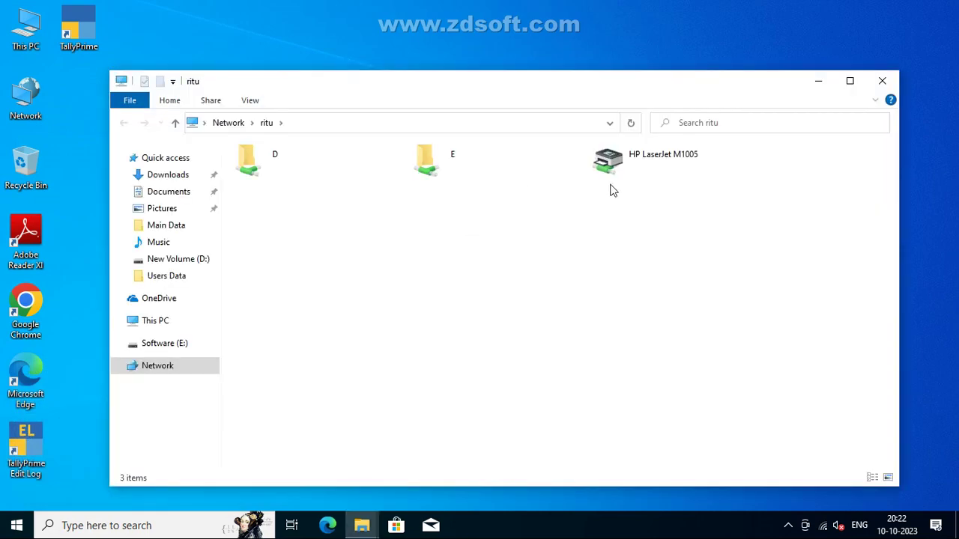
Connect to the shared HP LaserJet M1005 printer on the open network computer and close its folder window.
{"action": "right_click", "coordinate": [634, 166]}
{"action": "left_click", "coordinate": [677, 190]}
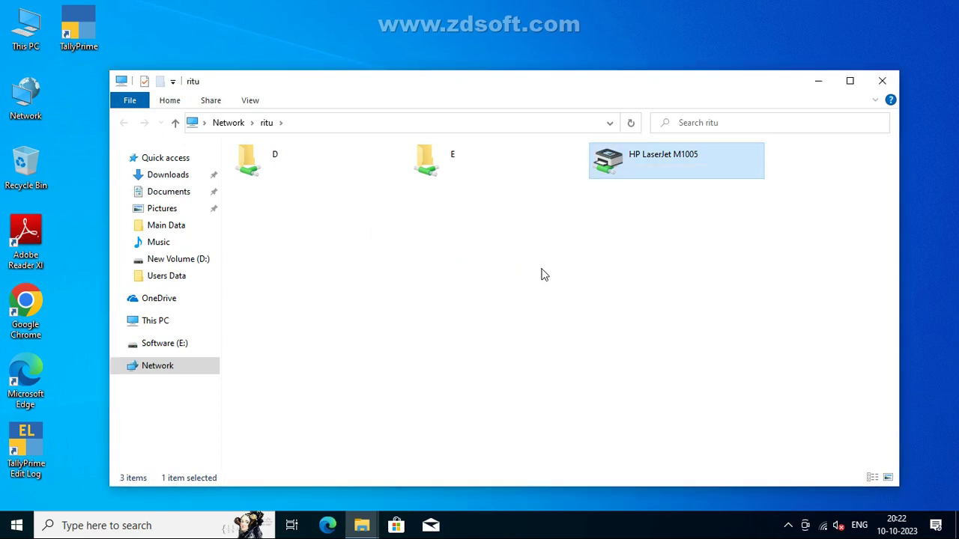
{"action": "left_click", "coordinate": [876, 81]}
Search for Control Panel and open Devices and Printers.
{"action": "left_click", "coordinate": [118, 524]}
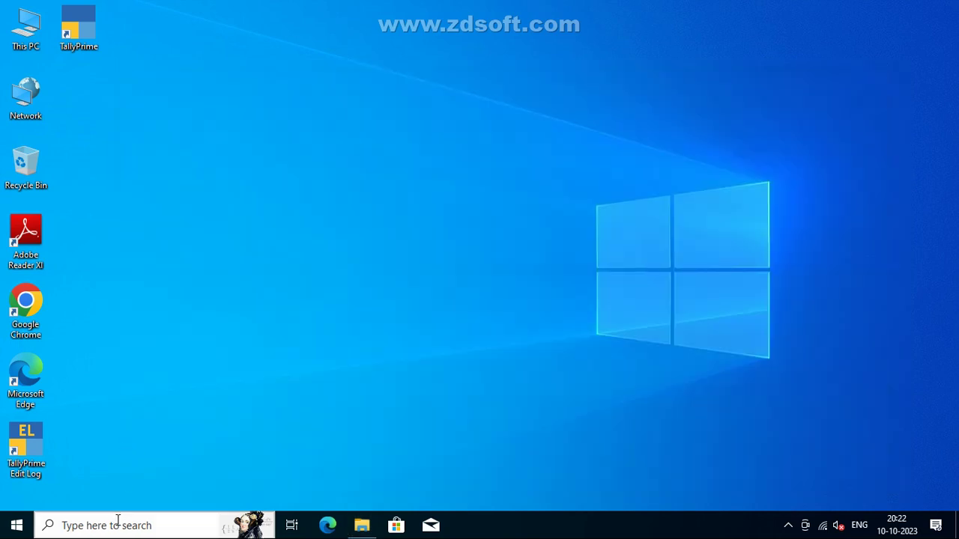
{"action": "type", "text": "contr"}
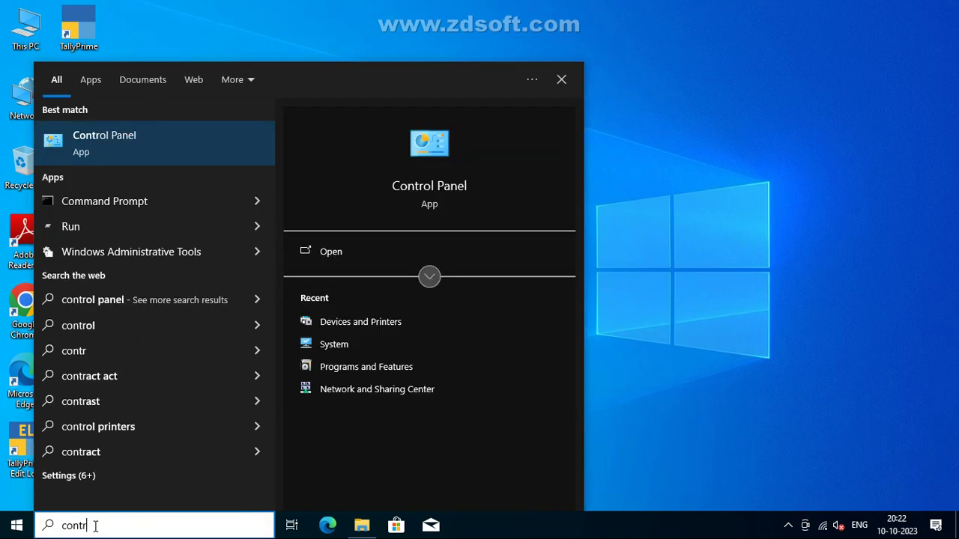
{"action": "key", "text": "Return"}
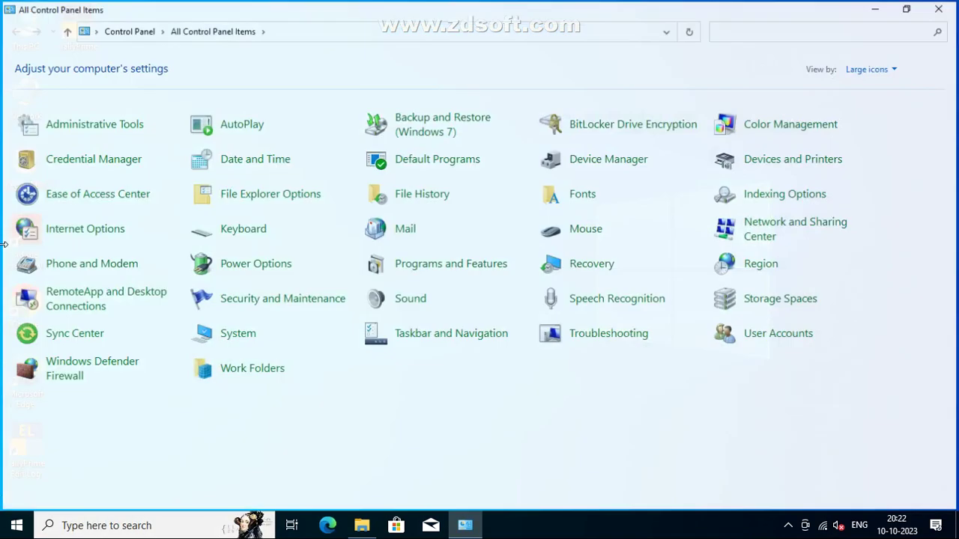
{"action": "left_click", "coordinate": [831, 157]}
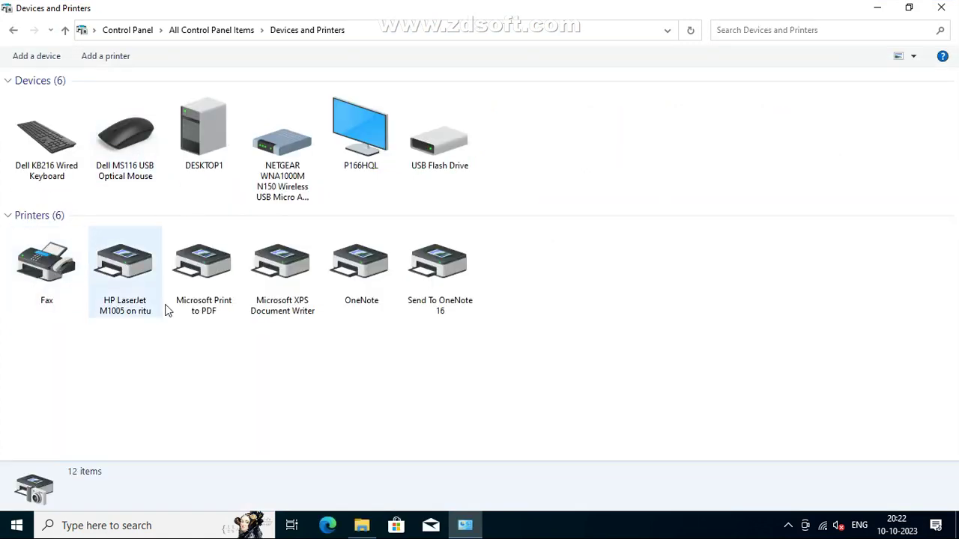
Open the printer properties of the network-connected HP LaserJet M1005, refreshing the device list between attempts.
{"action": "left_click", "coordinate": [124, 296]}
{"action": "right_click", "coordinate": [127, 293]}
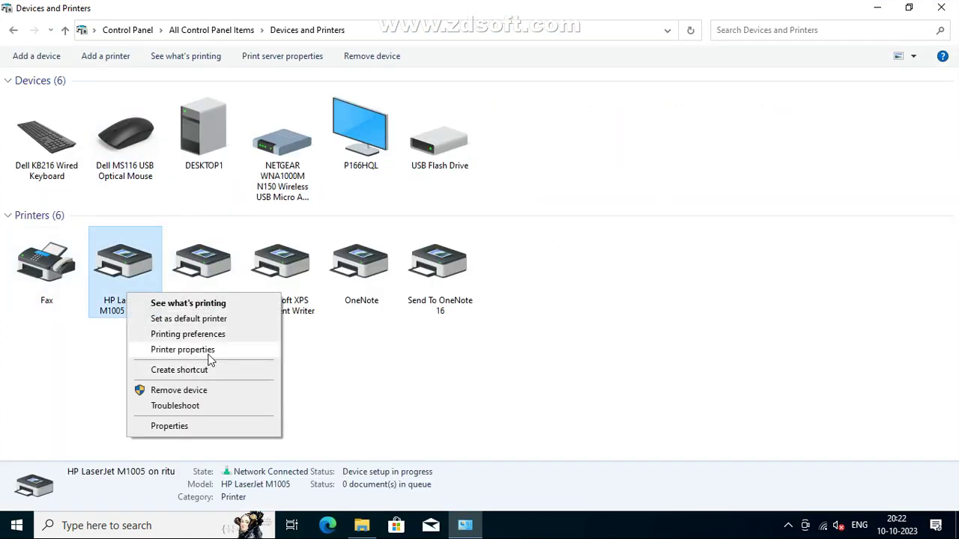
{"action": "left_click", "coordinate": [187, 349]}
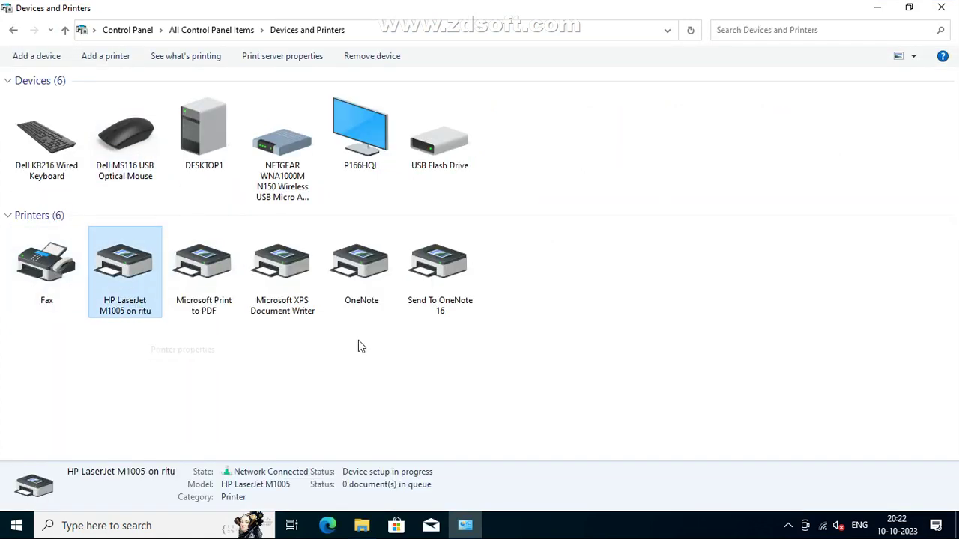
{"action": "right_click", "coordinate": [134, 288]}
{"action": "left_click", "coordinate": [185, 343]}
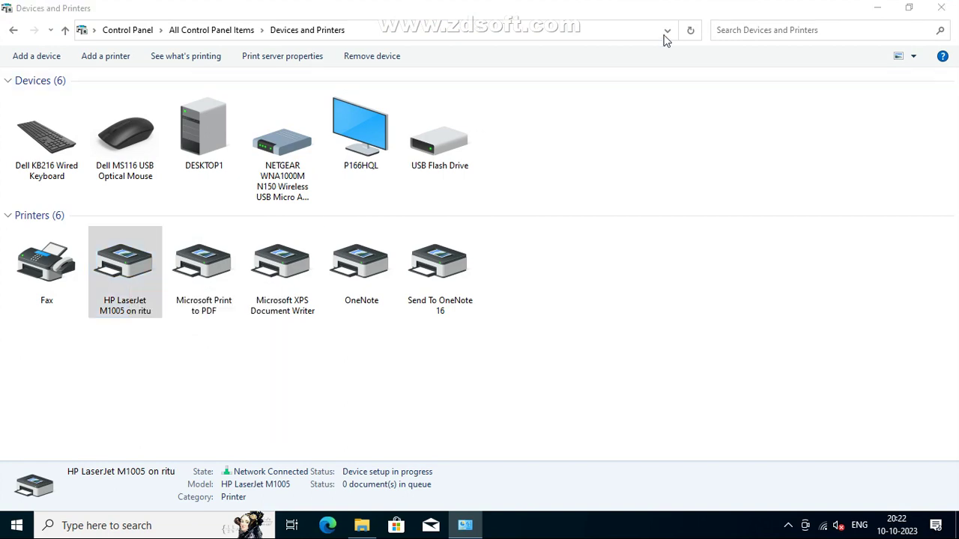
{"action": "left_click", "coordinate": [689, 33]}
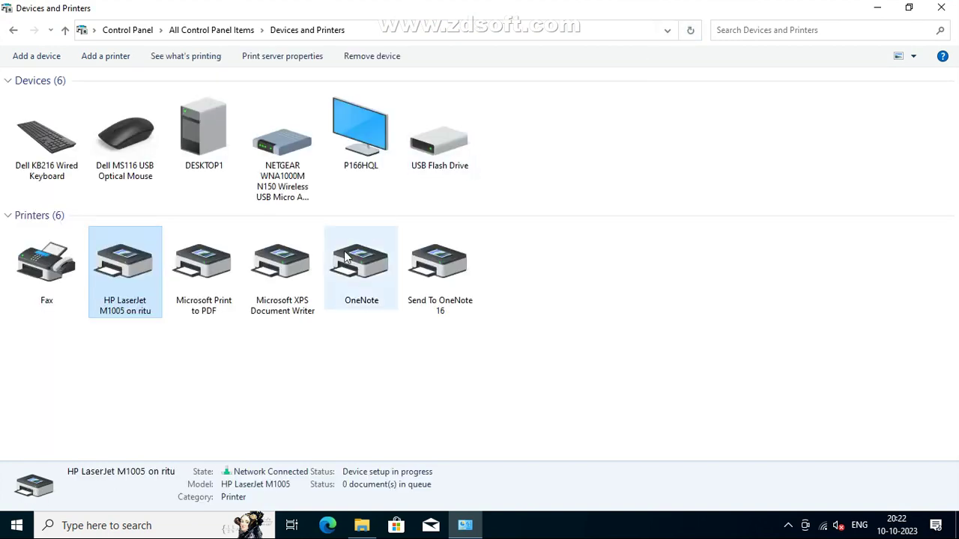
{"action": "right_click", "coordinate": [134, 286]}
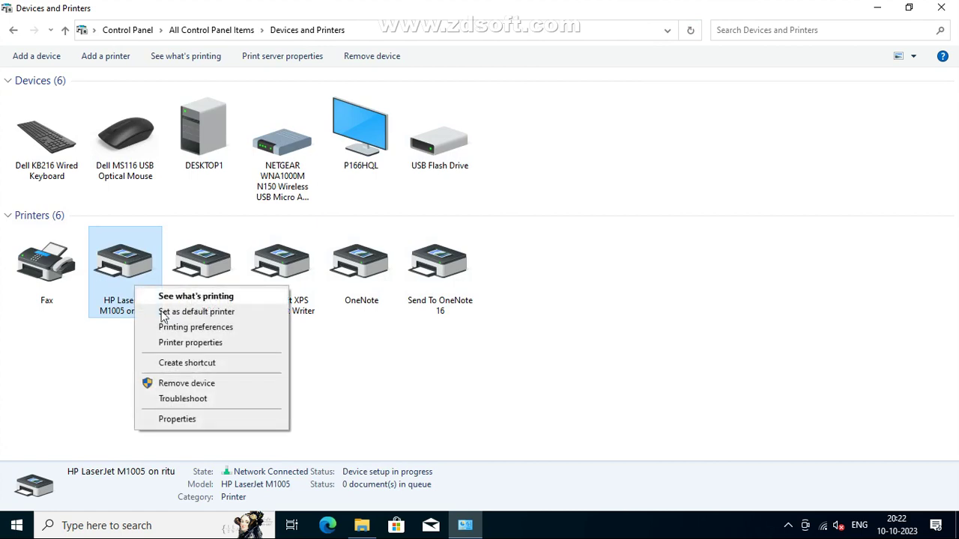
{"action": "left_click", "coordinate": [187, 343]}
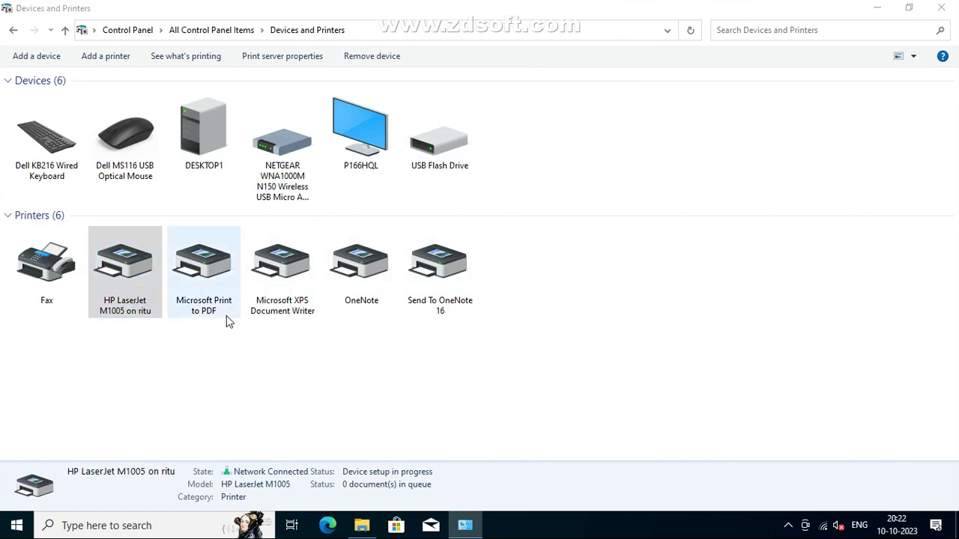
Try to open the network computer \\pc2 through the Run dialog.
{"action": "key", "text": "super+r"}
{"action": "type", "text": "\\\\pc"}
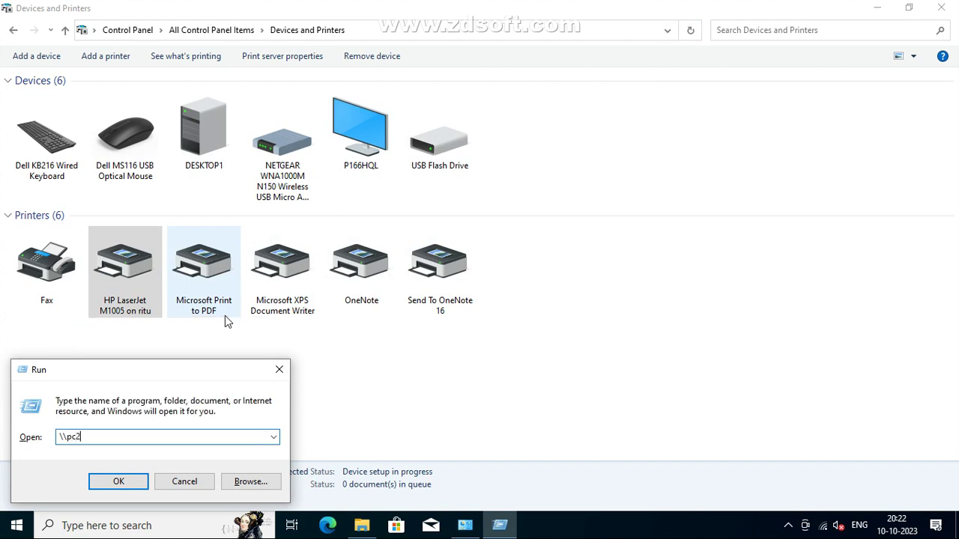
{"action": "left_click", "coordinate": [100, 483]}
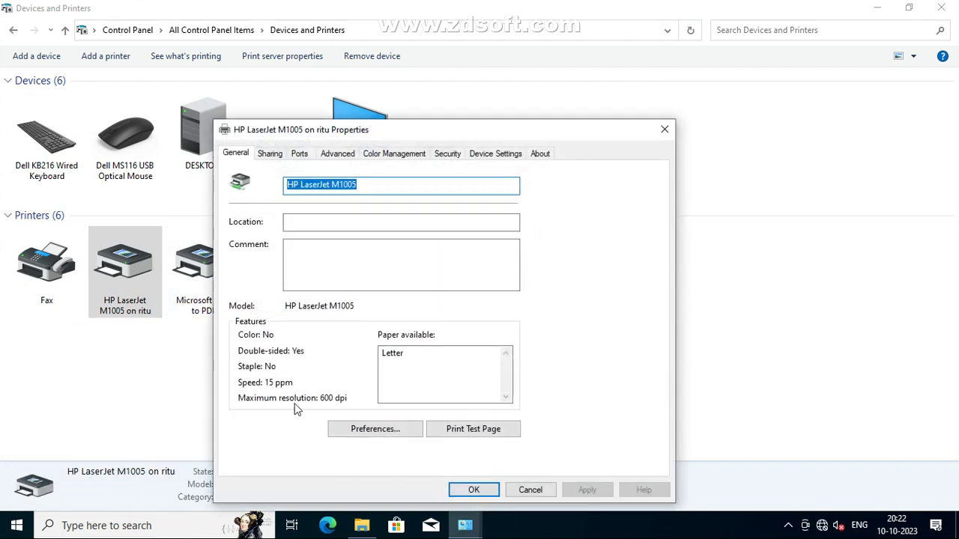
Try to print a test page on the HP LaserJet M1005, then open and cancel the printer troubleshooter.
{"action": "left_click", "coordinate": [457, 432]}
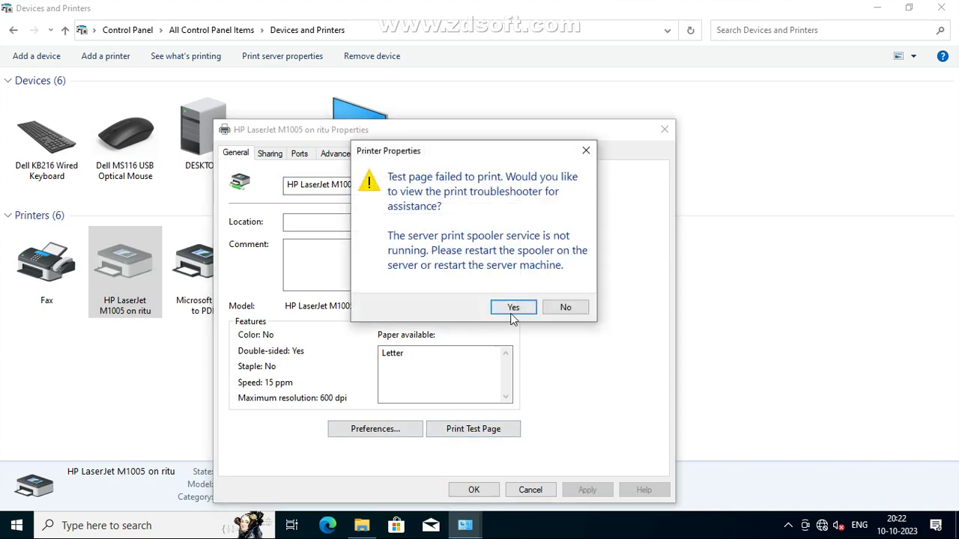
{"action": "left_click", "coordinate": [513, 313]}
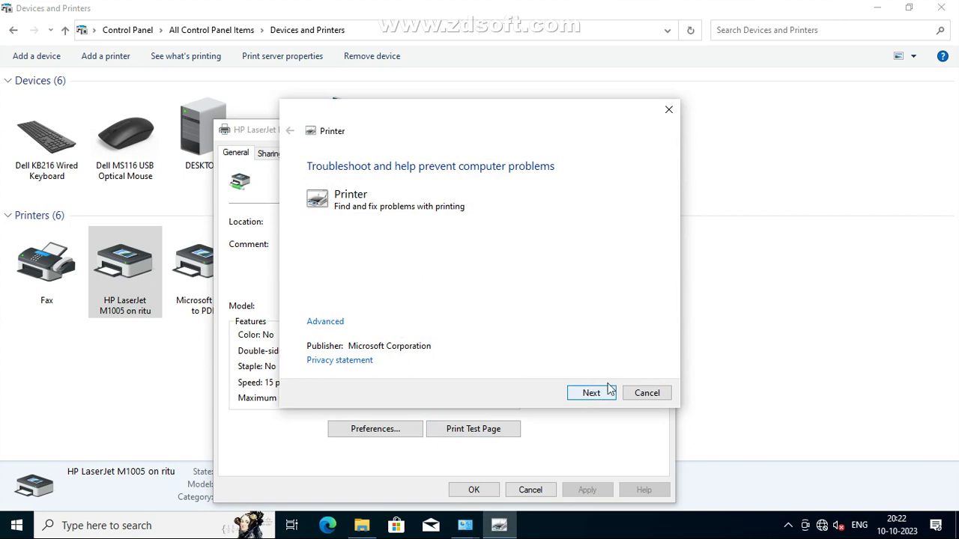
{"action": "left_click", "coordinate": [629, 394]}
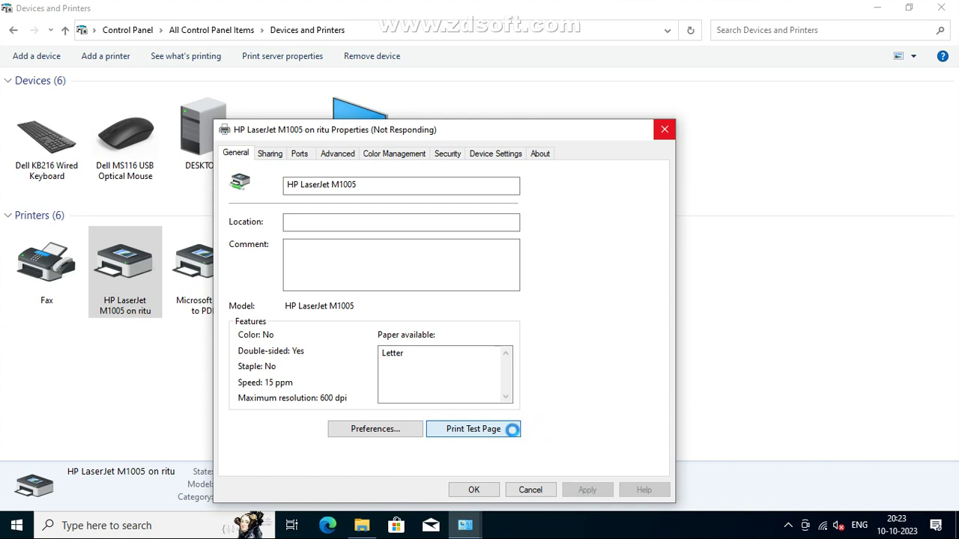
Show the desktop, refresh it and dismiss the hidden notification icons.
{"action": "key", "text": "super+d"}
{"action": "right_click", "coordinate": [525, 202]}
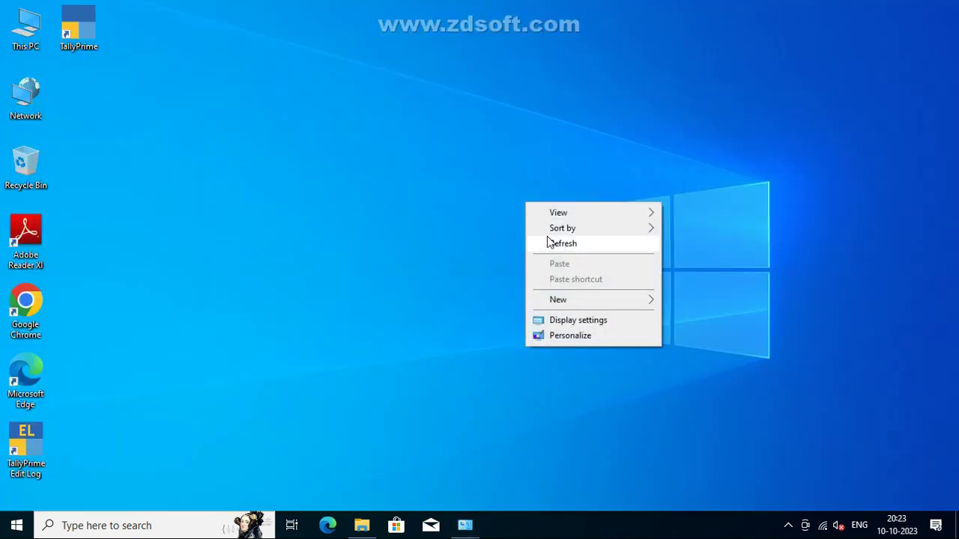
{"action": "left_click", "coordinate": [550, 242]}
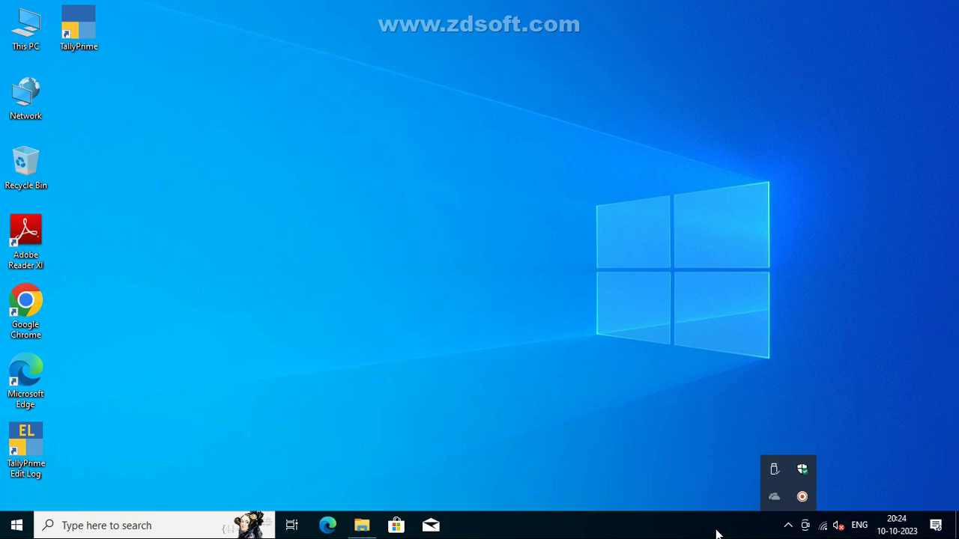
{"action": "left_click", "coordinate": [716, 533]}
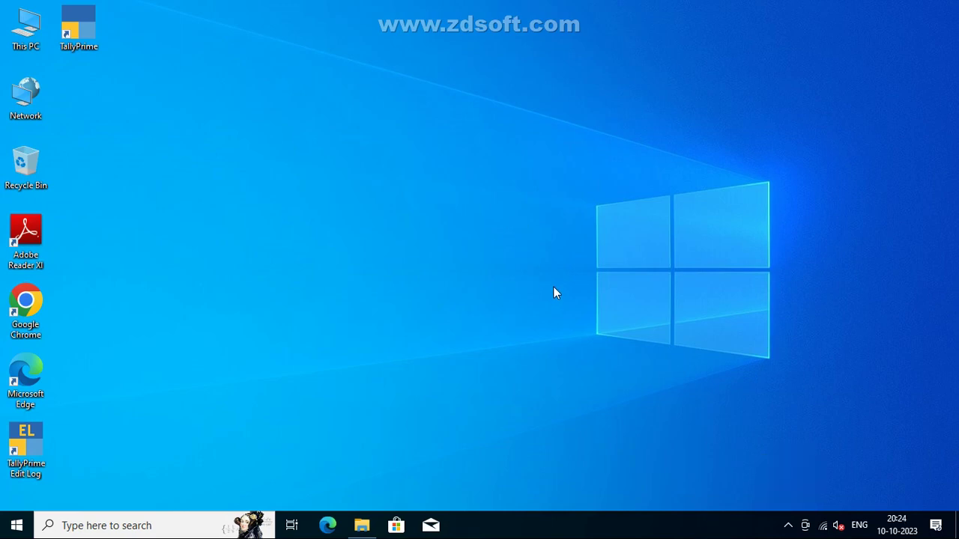
Try to open the network computer \\pc3 through the Run dialog.
{"action": "key", "text": "super+r"}
{"action": "type", "text": "\\\\"}
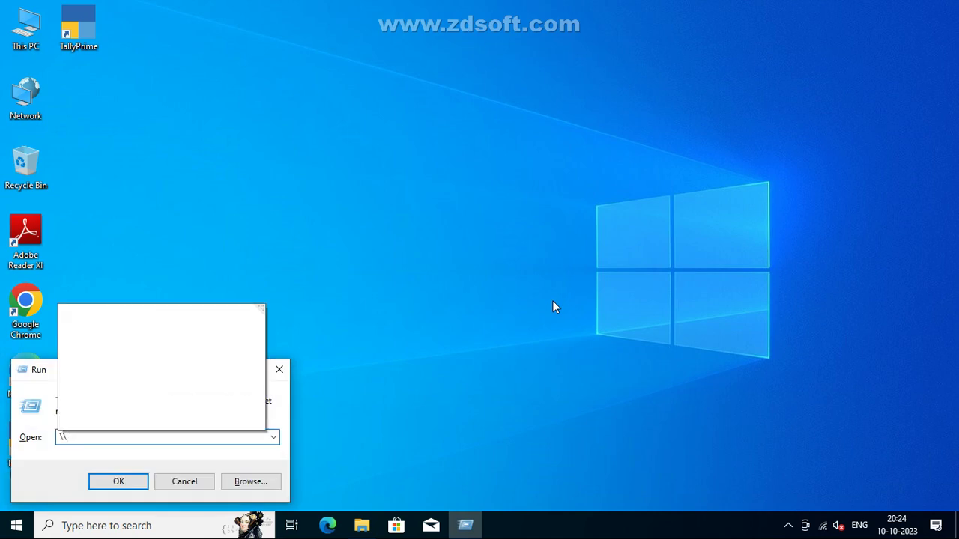
{"action": "type", "text": "pc3"}
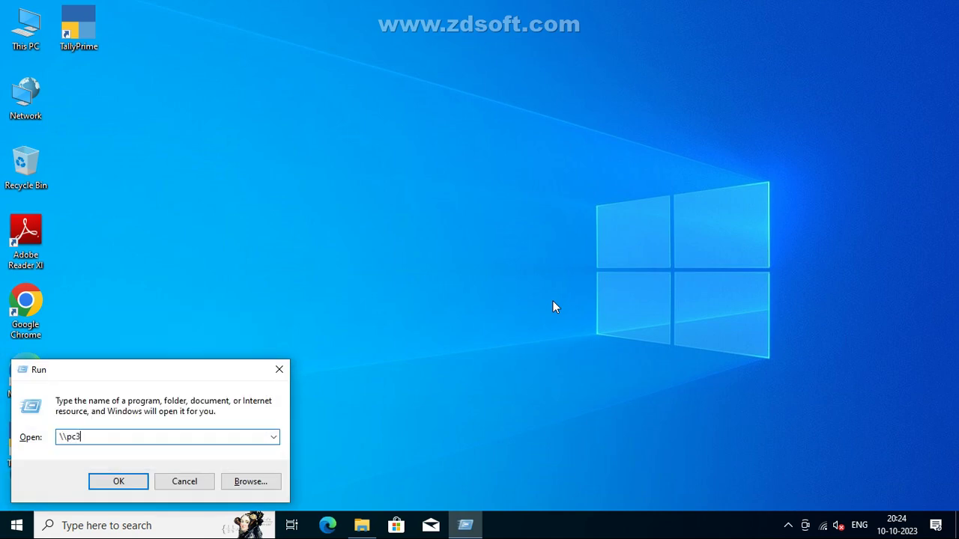
{"action": "key", "text": "Return"}
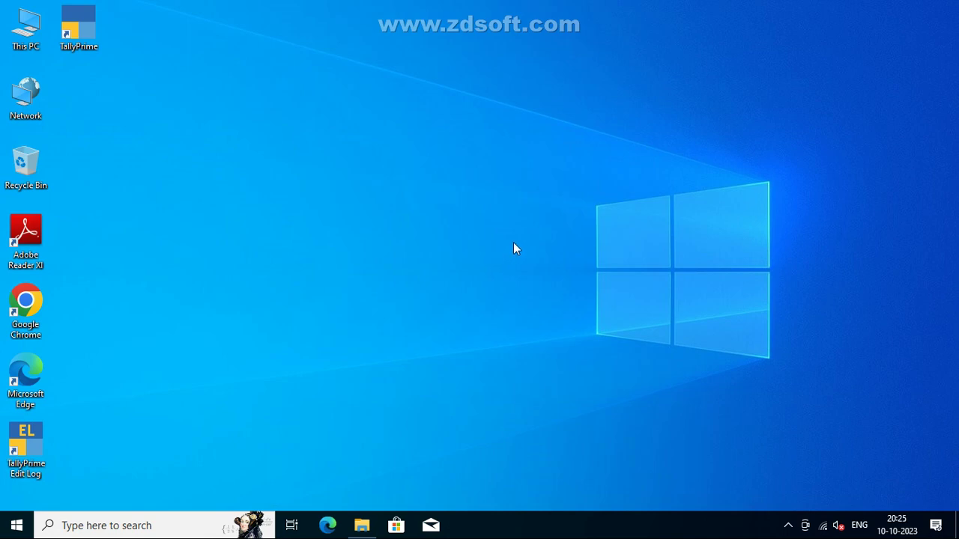
Cancel the network error and open the shared resources of \\pc2 through the Run dialog.
{"action": "left_click", "coordinate": [788, 525]}
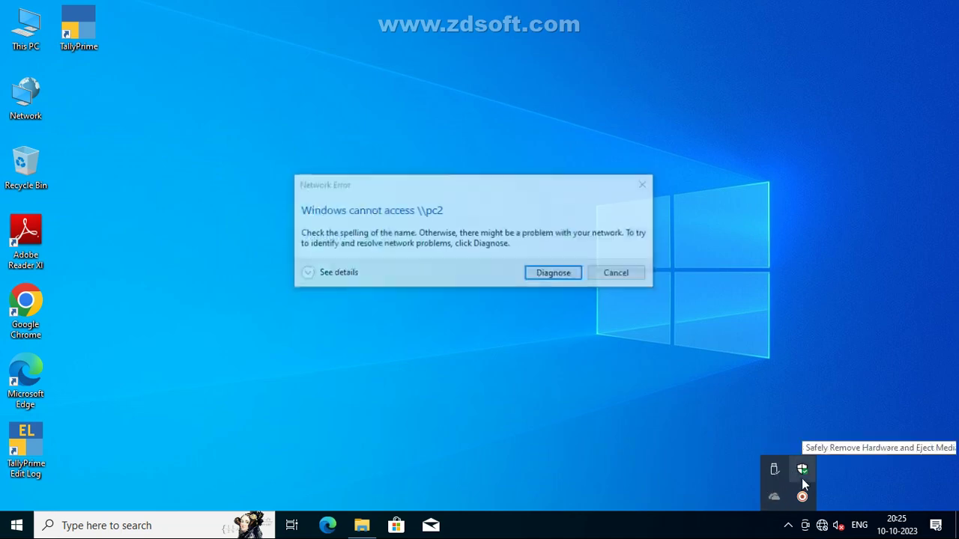
{"action": "left_click", "coordinate": [619, 274]}
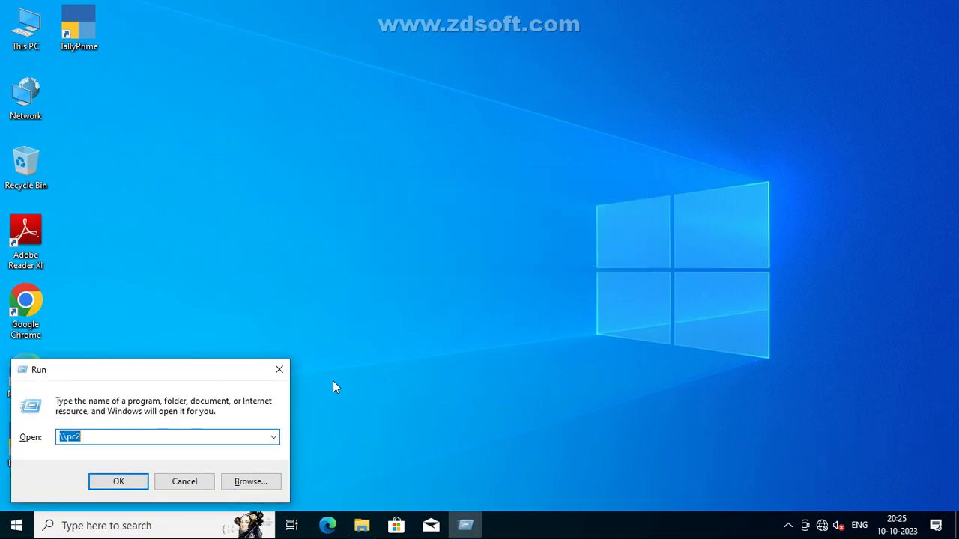
{"action": "left_click", "coordinate": [128, 485]}
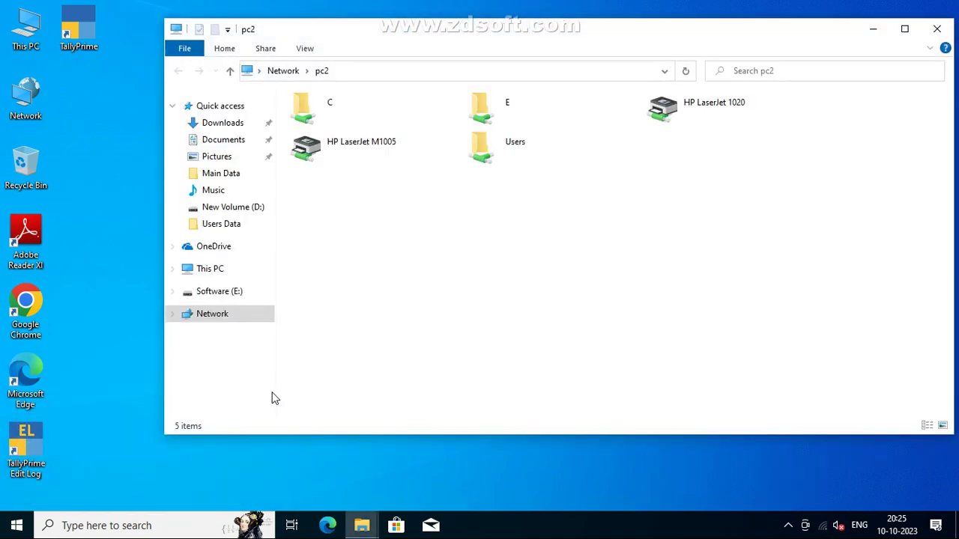
Connect to the HP LaserJet M1005 printer shared on pc2 and close the folder window.
{"action": "left_click", "coordinate": [409, 152]}
{"action": "right_click", "coordinate": [408, 152]}
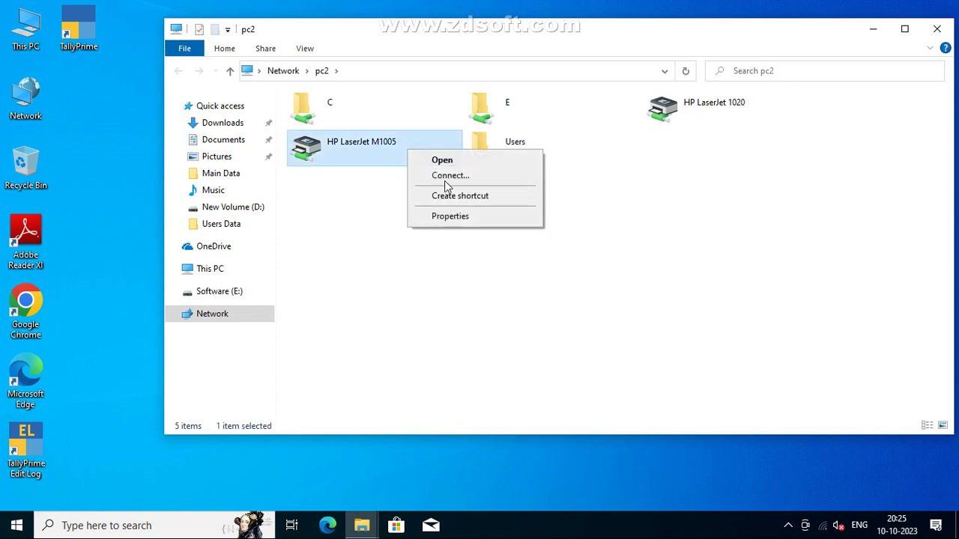
{"action": "left_click", "coordinate": [446, 180]}
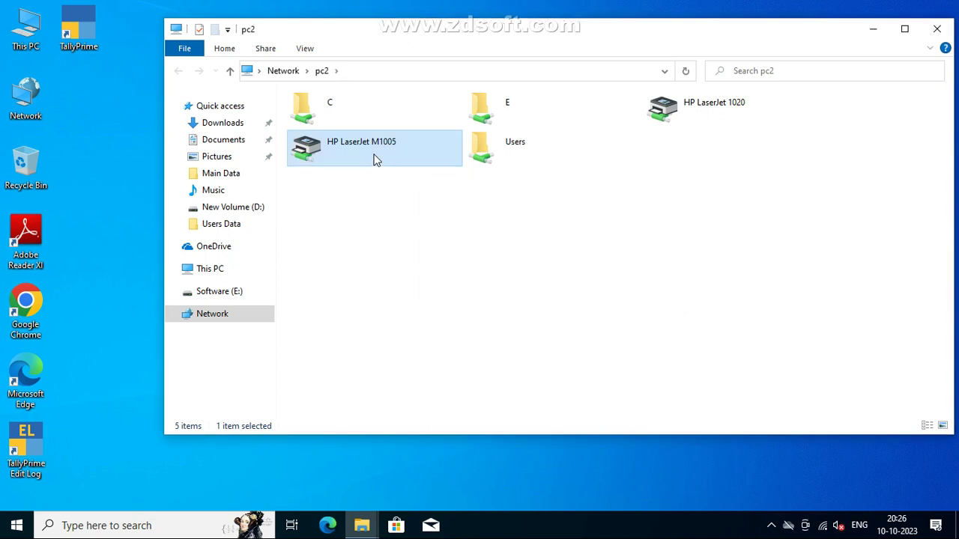
{"action": "left_click", "coordinate": [936, 28]}
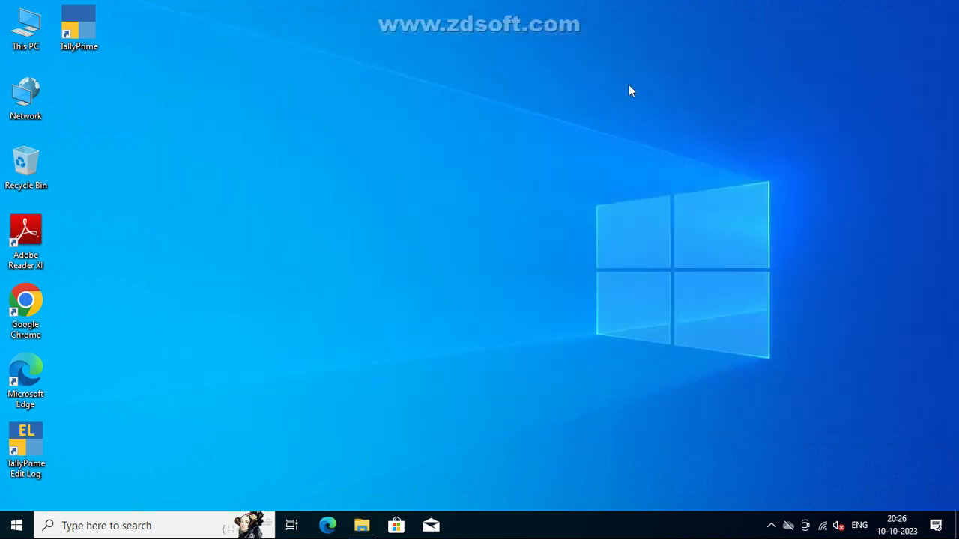
Refresh the desktop and open Devices and Printers from Control Panel.
{"action": "right_click", "coordinate": [452, 90]}
{"action": "left_click", "coordinate": [515, 130]}
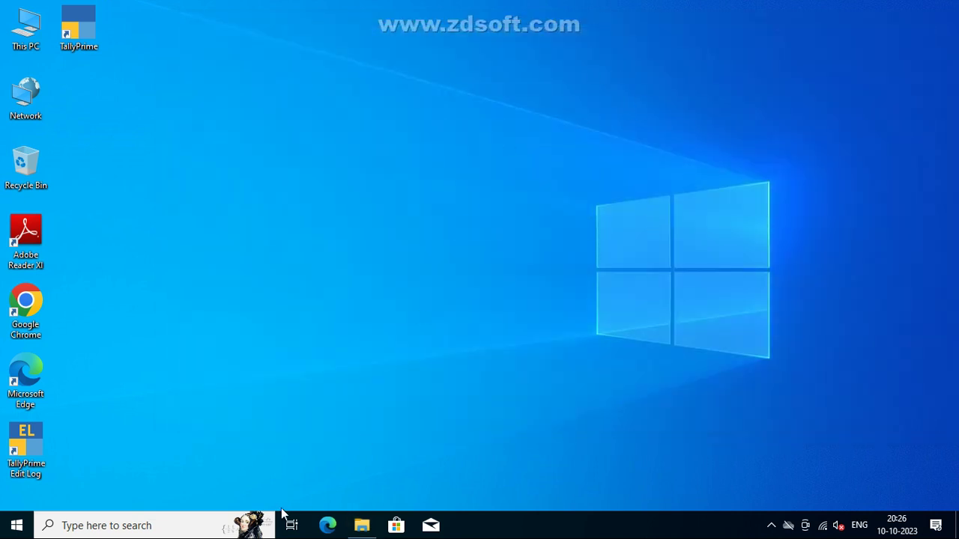
{"action": "left_click", "coordinate": [157, 527]}
{"action": "type", "text": "contr"}
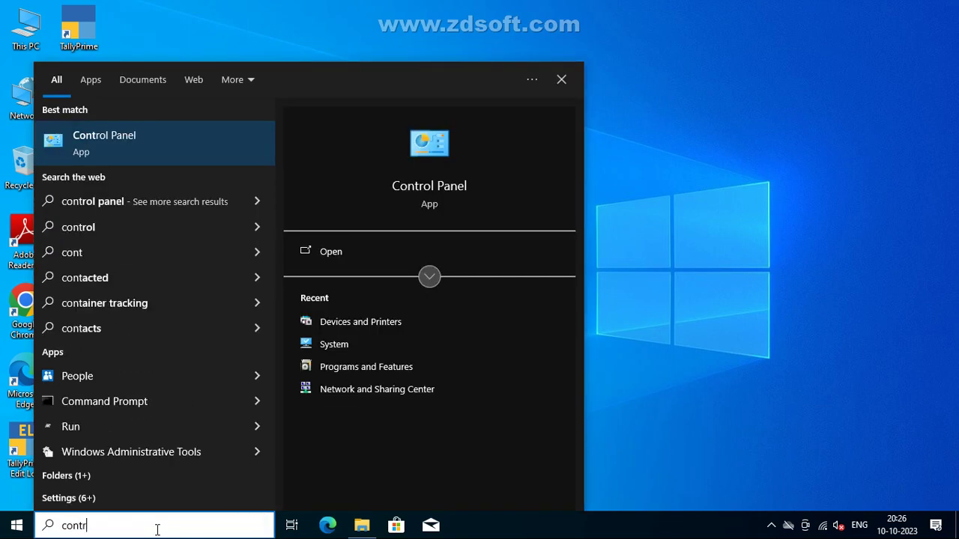
{"action": "key", "text": "Return"}
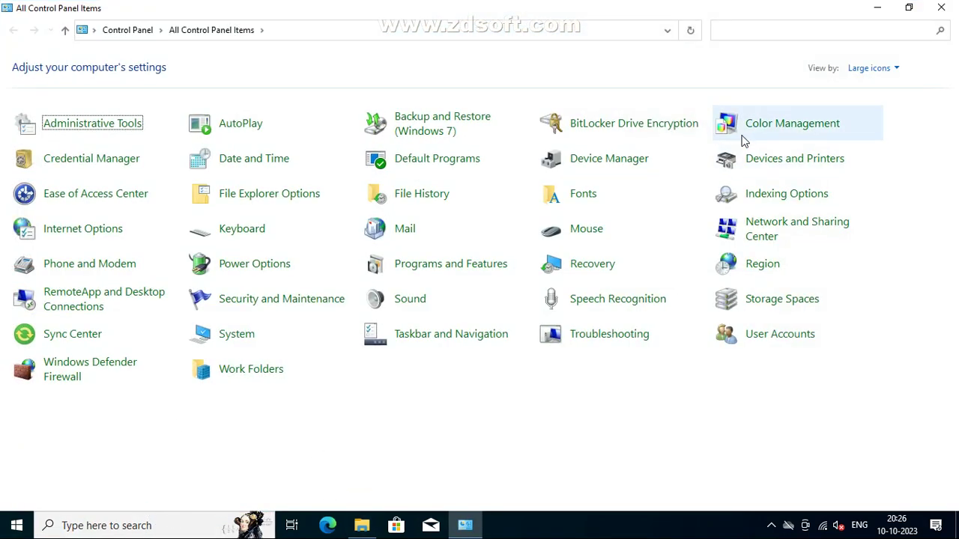
{"action": "left_click", "coordinate": [784, 161]}
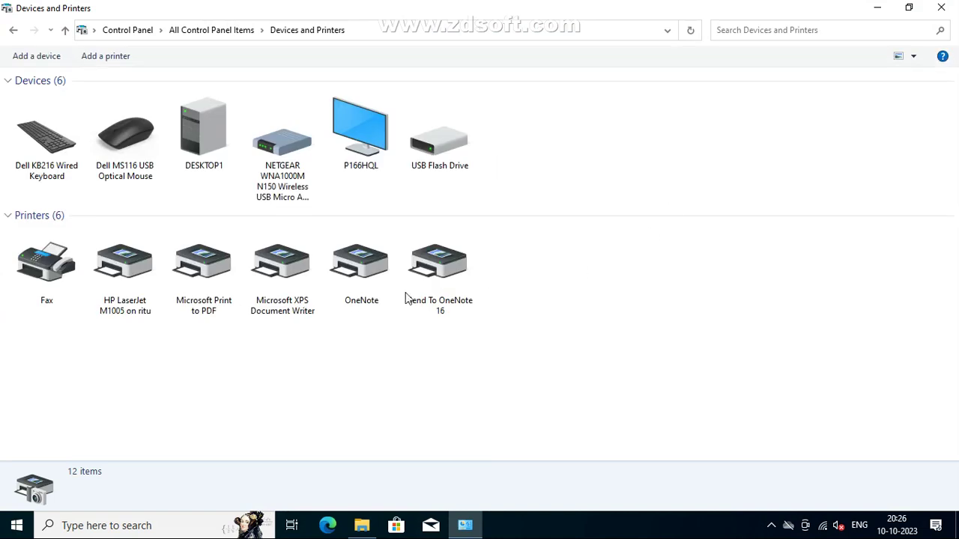
Refresh the device list and check the details of the HP LaserJet M1005, Microsoft Print to PDF and Microsoft XPS Document Writer printers.
{"action": "left_click", "coordinate": [691, 31]}
{"action": "left_click", "coordinate": [138, 284]}
{"action": "left_click", "coordinate": [195, 283]}
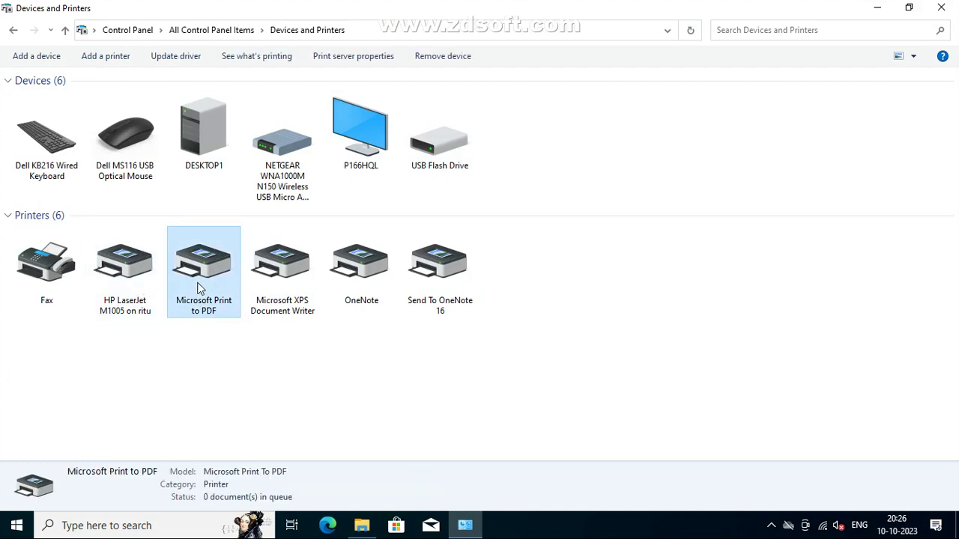
{"action": "left_click", "coordinate": [267, 288]}
{"action": "left_click", "coordinate": [128, 277]}
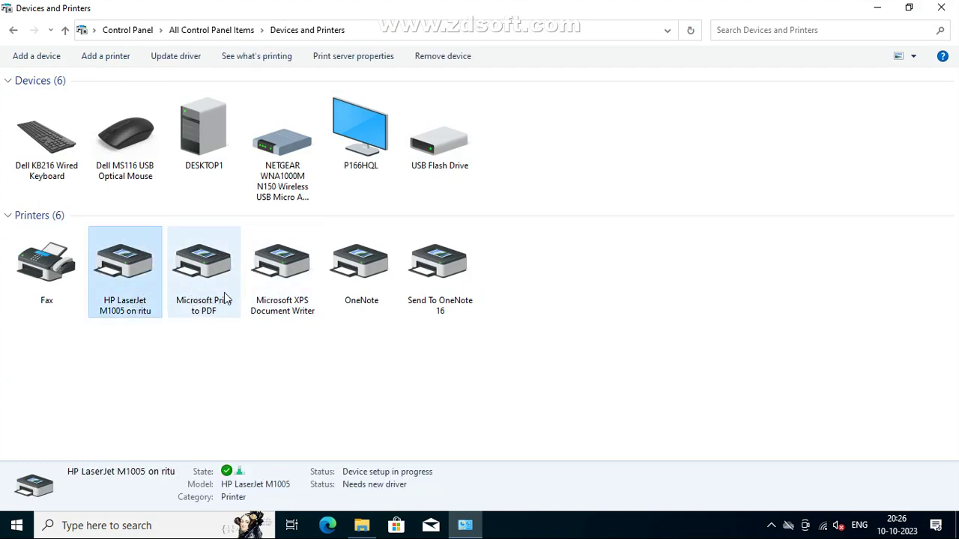
Request a test page from the HP LaserJet M1005 printer properties and install the printer driver from the trusted network computer.
{"action": "right_click", "coordinate": [138, 298]}
{"action": "left_click", "coordinate": [227, 372]}
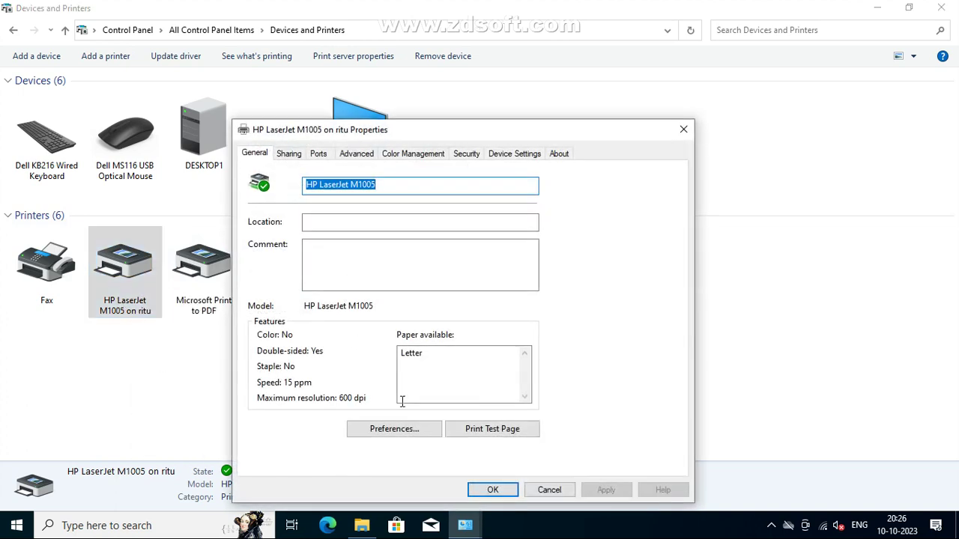
{"action": "left_click", "coordinate": [473, 433]}
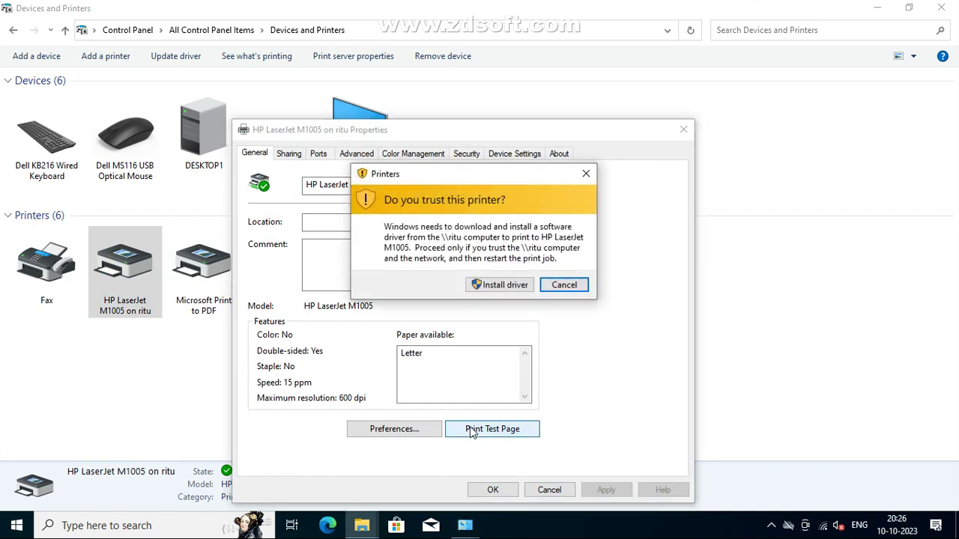
{"action": "left_click", "coordinate": [503, 289]}
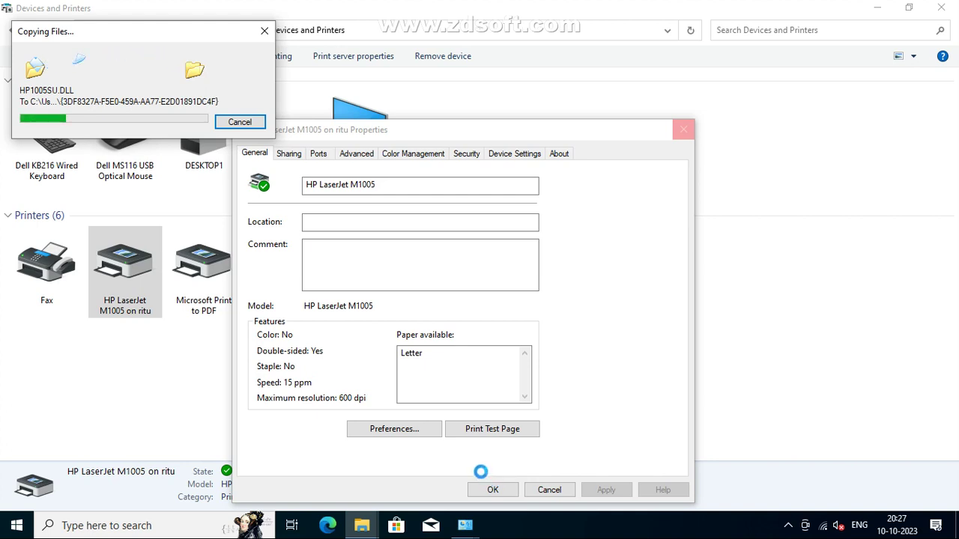
{"action": "left_click", "coordinate": [640, 533]}
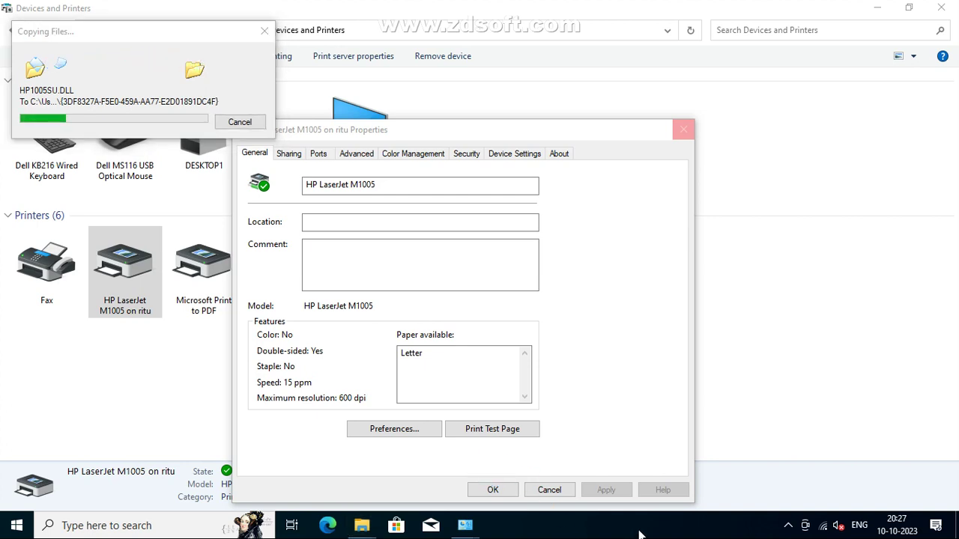